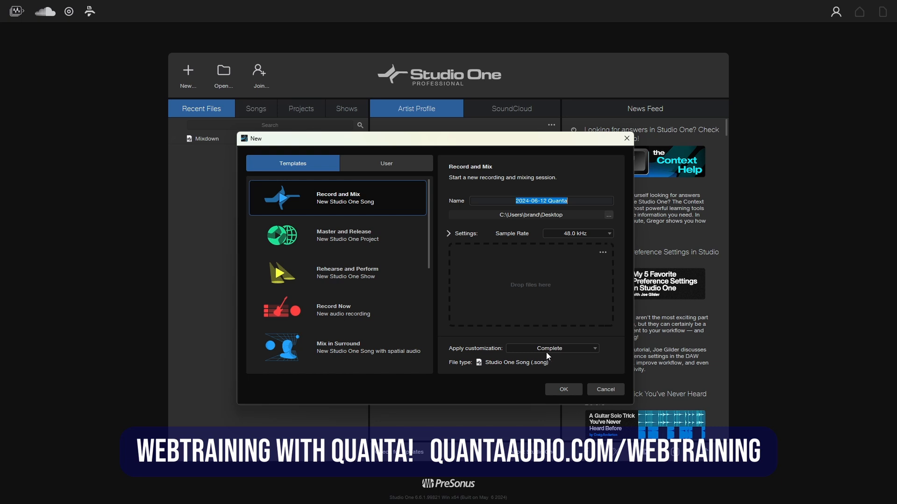
- Create a new Record and Mix song with the Complete customization
left_click(593, 352)
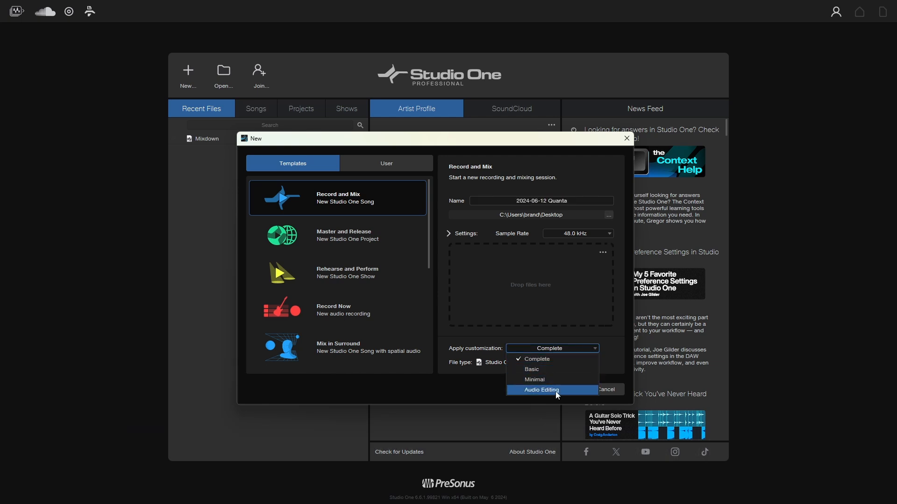
left_click(615, 348)
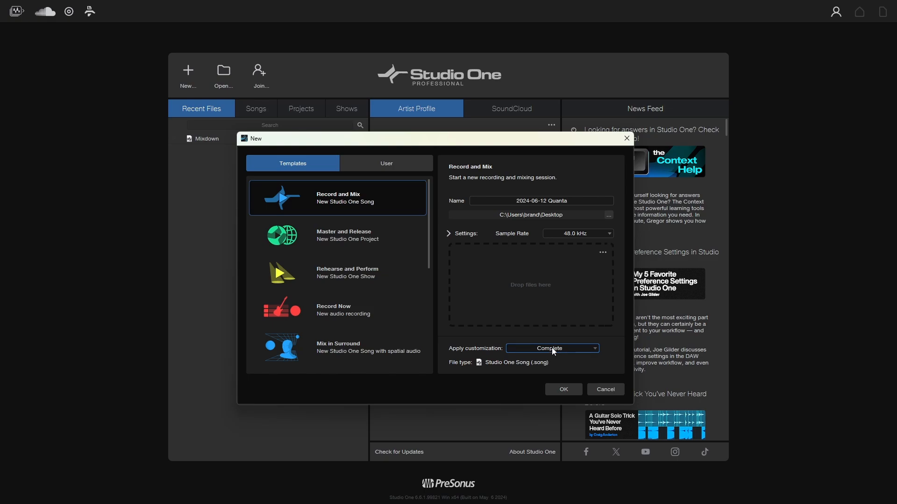
left_click(562, 389)
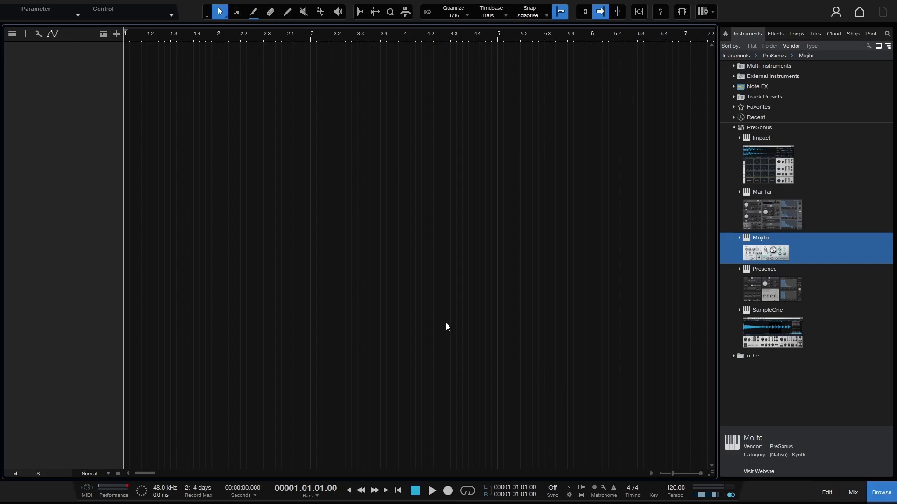
- Add a mono audio track named Test, enlarged to Medium track height, and show its inspector
key("t")
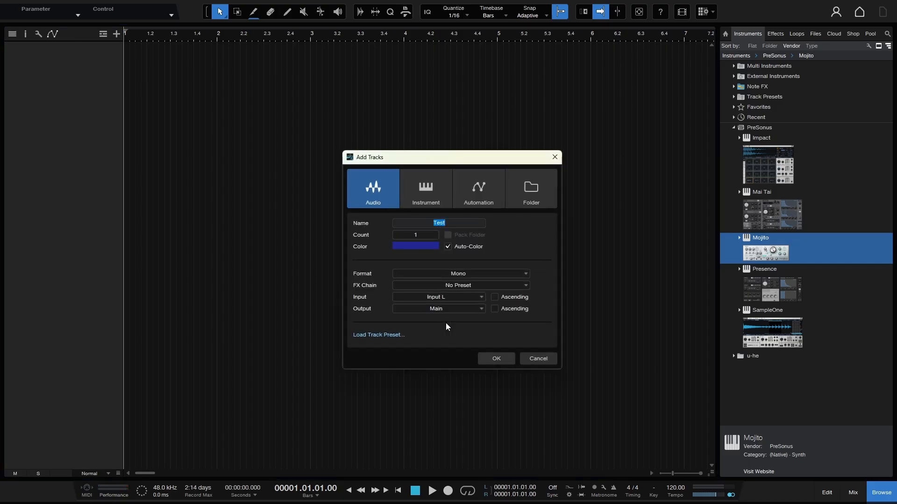
left_click(497, 361)
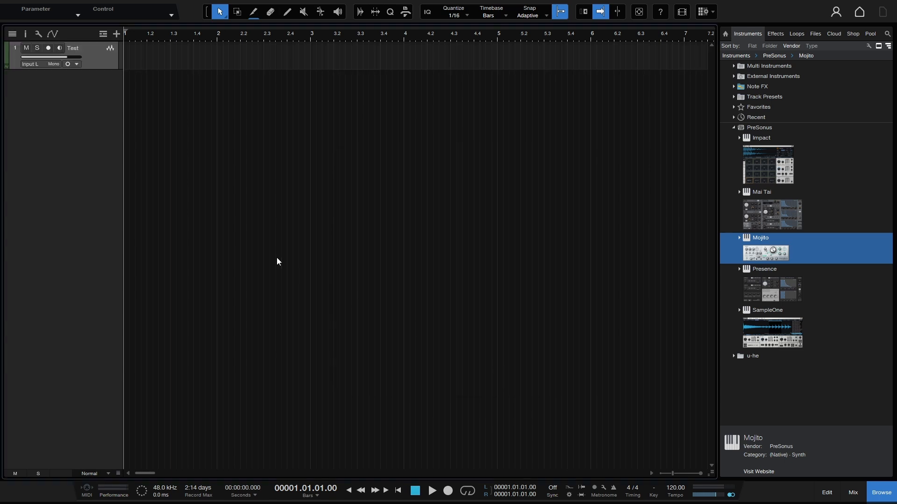
scroll(269, 257, "up", 3)
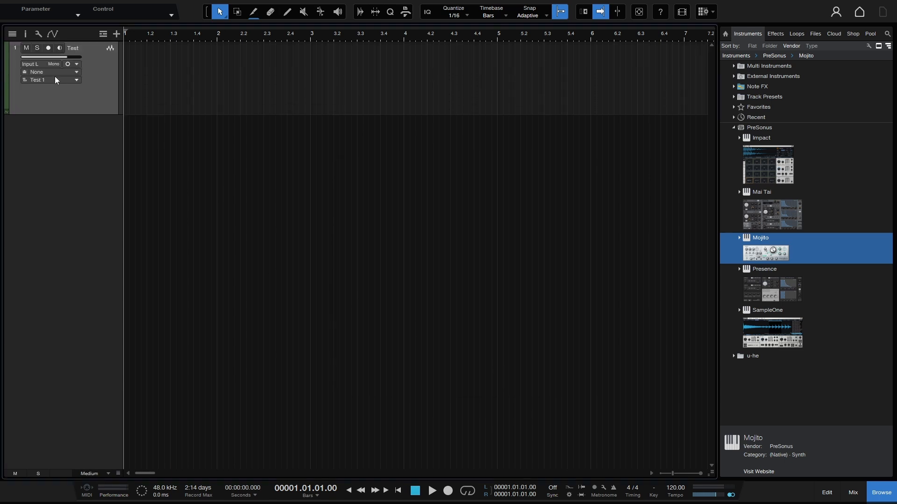
left_click(27, 34)
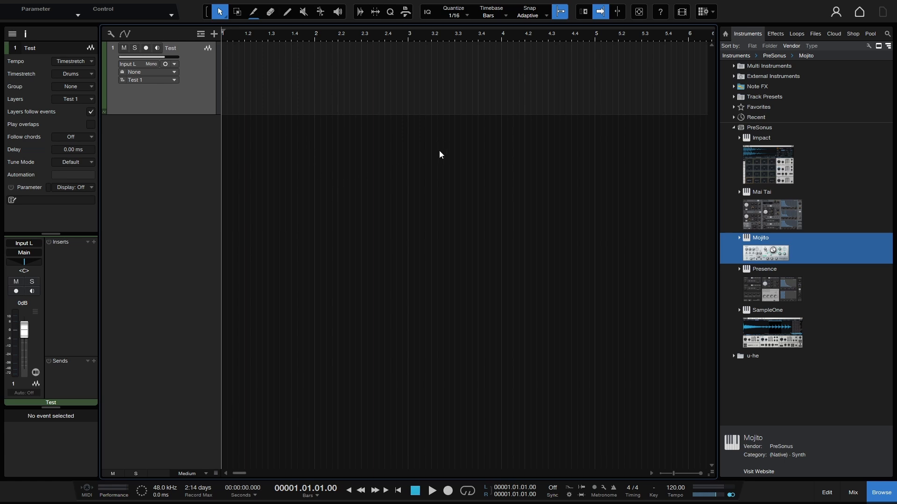
right_click(754, 10)
right_click(53, 218)
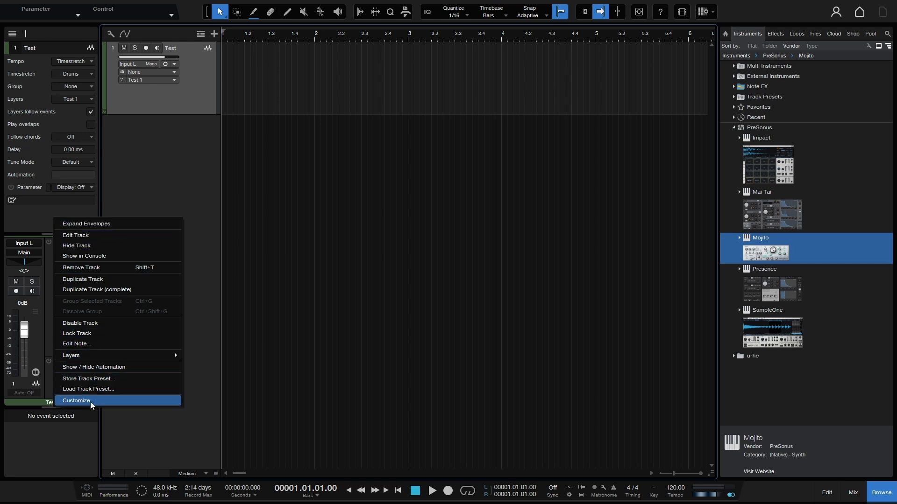
right_click(767, 490)
right_click(767, 490)
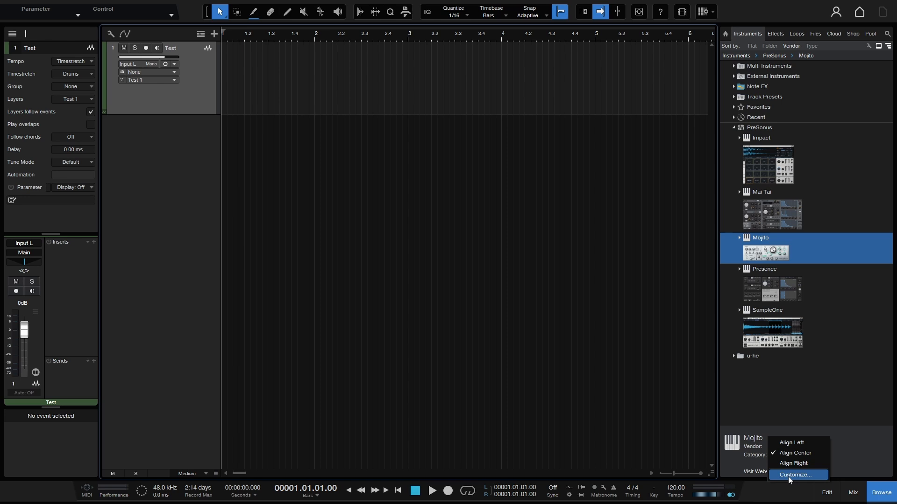
right_click(815, 34)
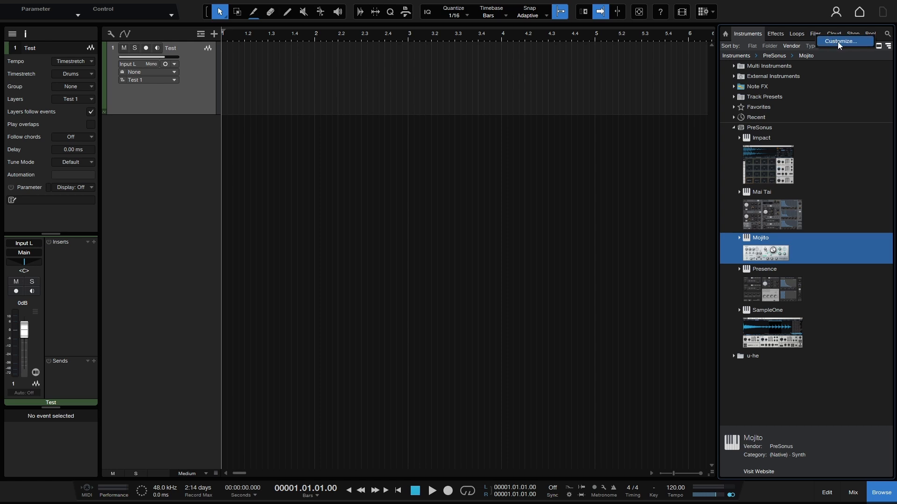
left_click(774, 14)
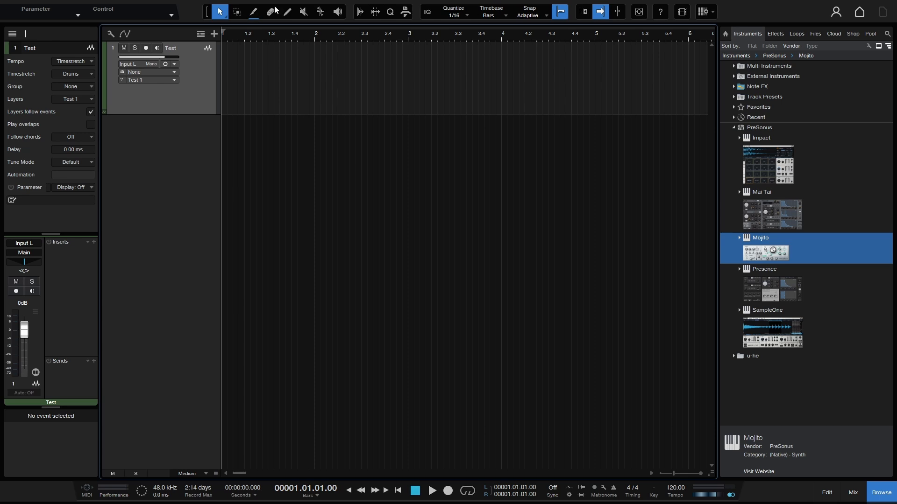
- Open the Customization window and examine which Toolbar, Inspector, Transport and Browser elements the Complete preset includes
right_click(758, 12)
left_click(775, 18)
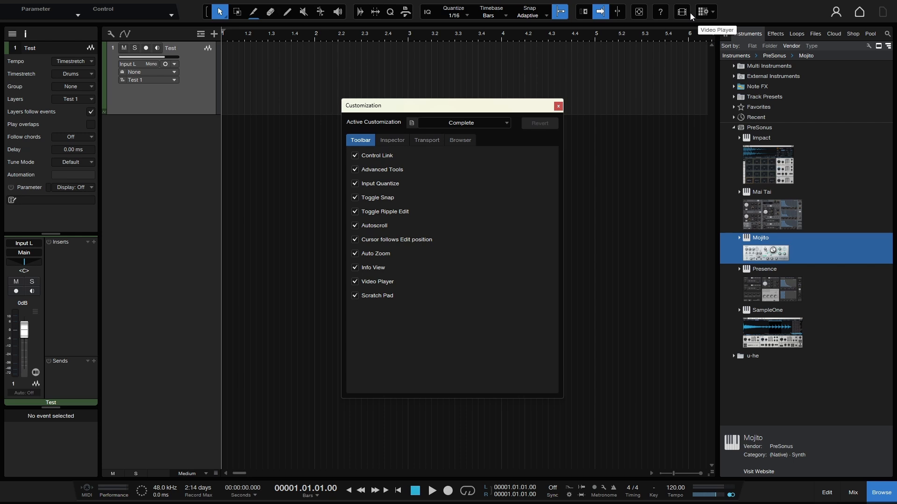
left_click(392, 140)
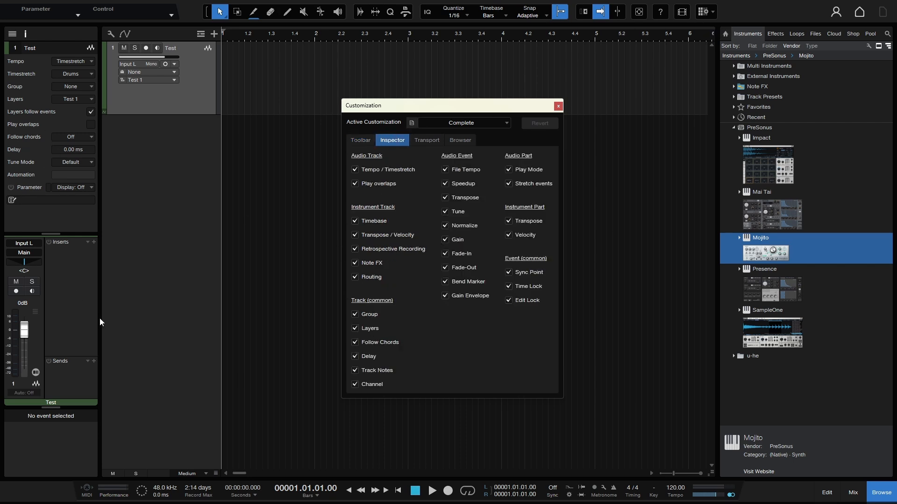
left_click(421, 141)
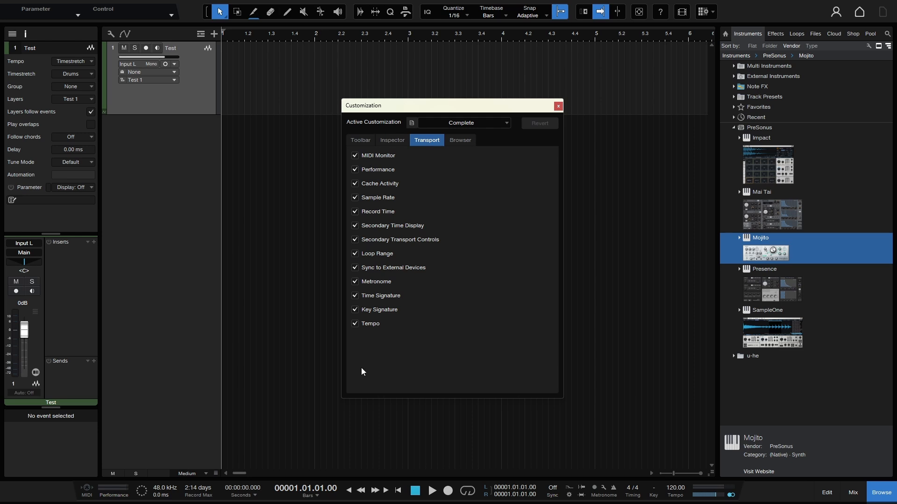
left_click(463, 138)
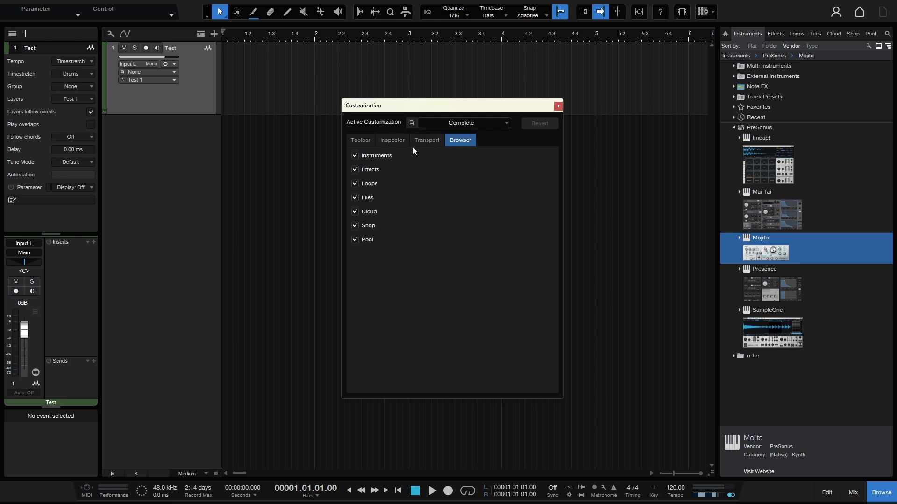
left_click(358, 139)
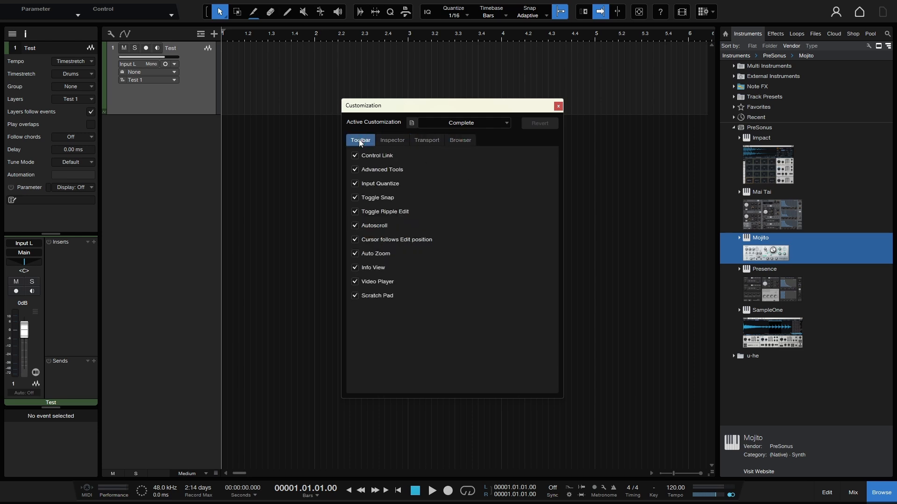
- Apply the Basic customization and review its Toolbar, Inspector, Transport and Browser options
left_click(506, 123)
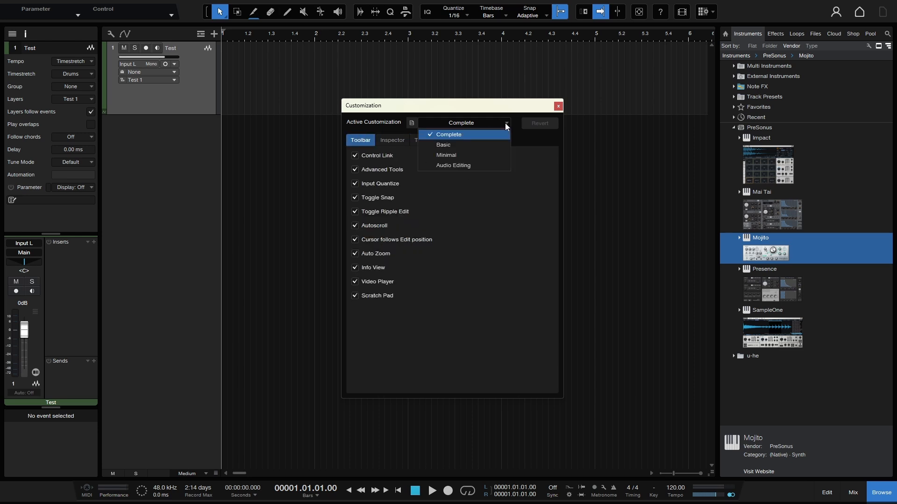
left_click(453, 144)
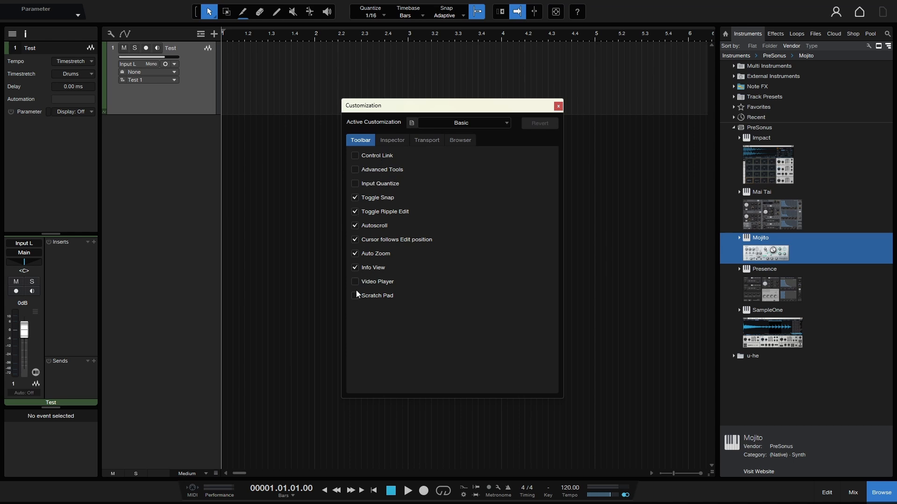
left_click(393, 142)
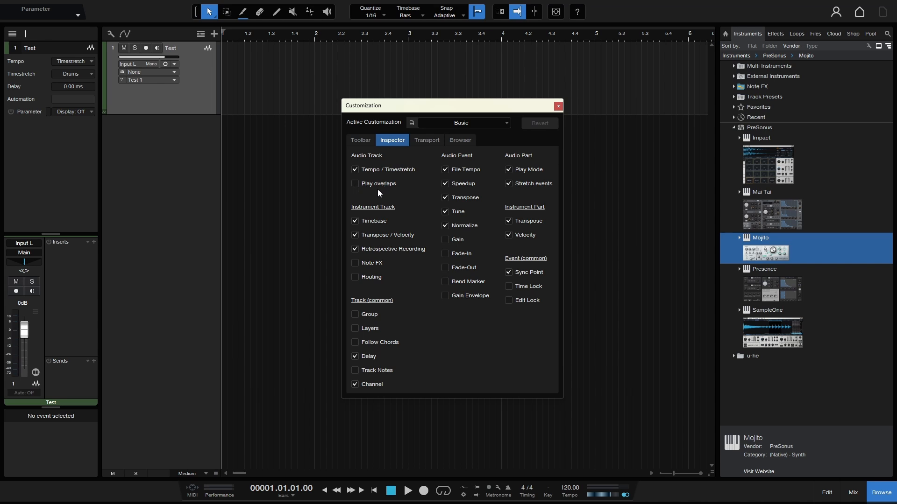
left_click(425, 141)
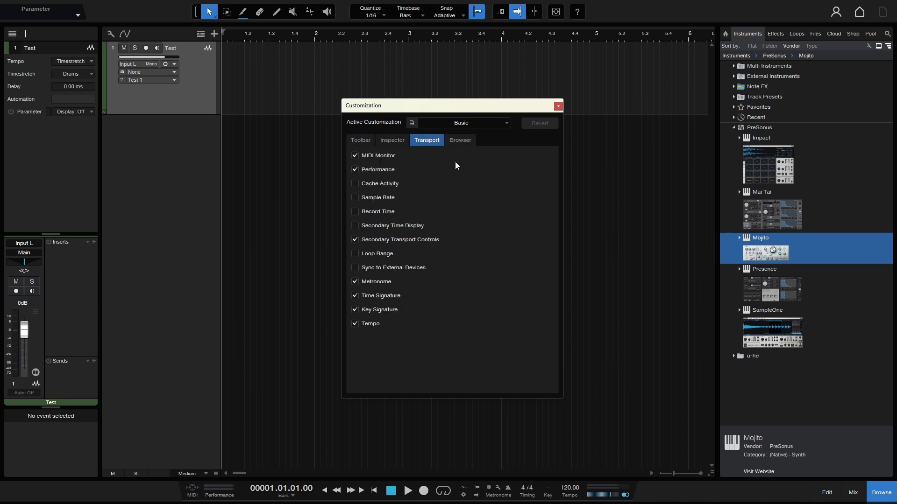
left_click(458, 141)
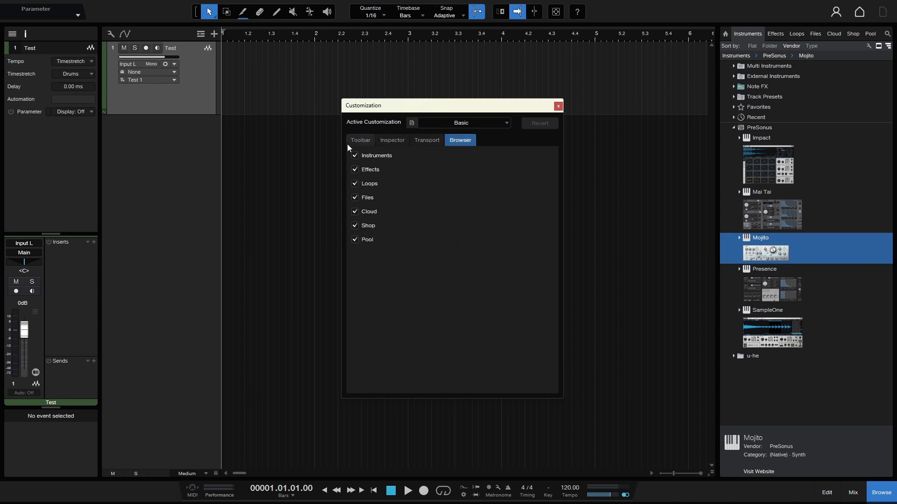
- Switch the active customization to Minimal and review its Browser, Transport, Inspector and Toolbar options
left_click(505, 123)
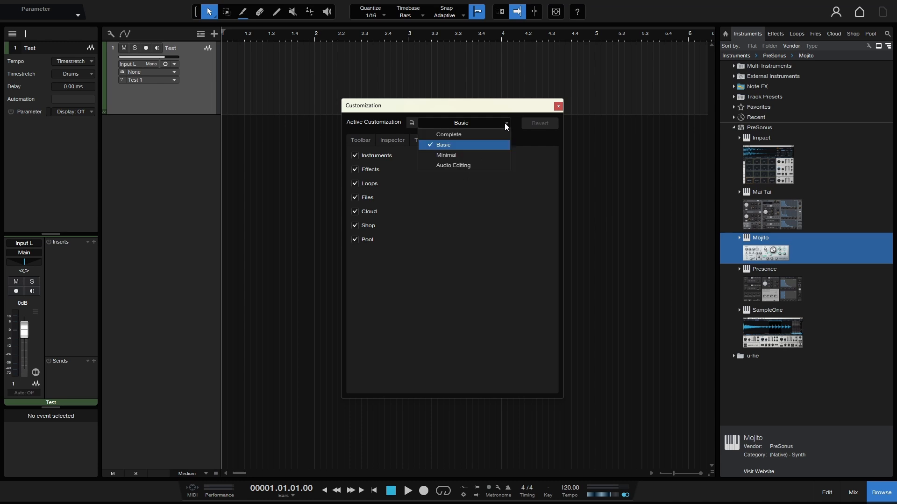
left_click(457, 155)
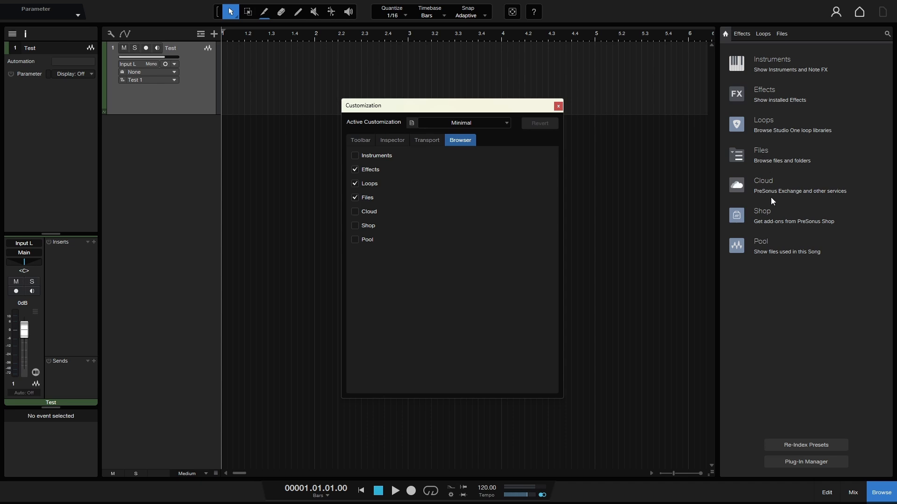
left_click(426, 141)
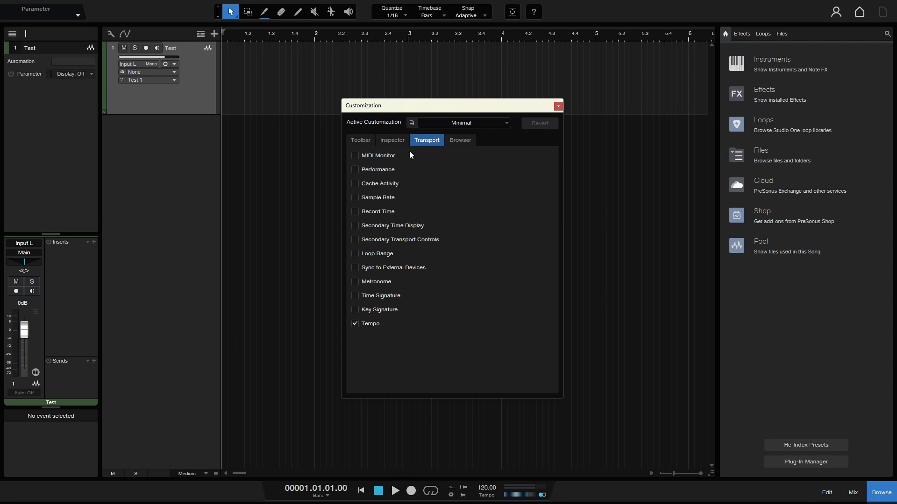
left_click(391, 141)
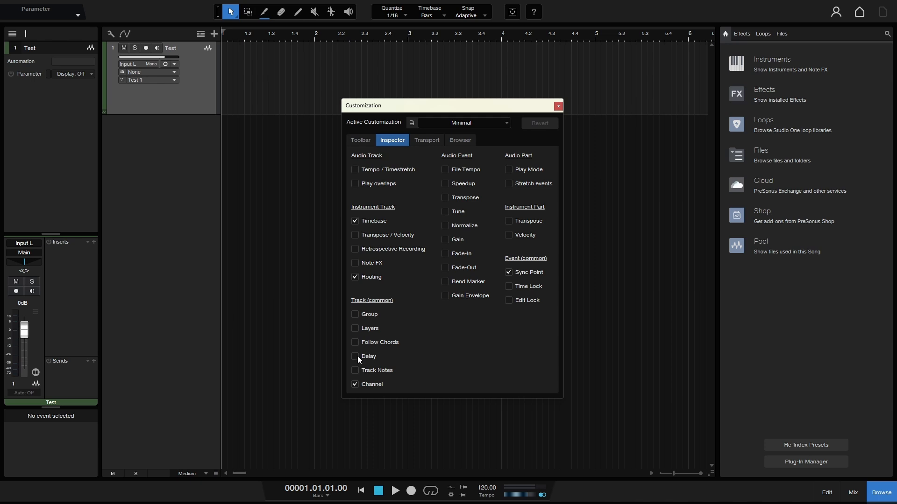
left_click(359, 140)
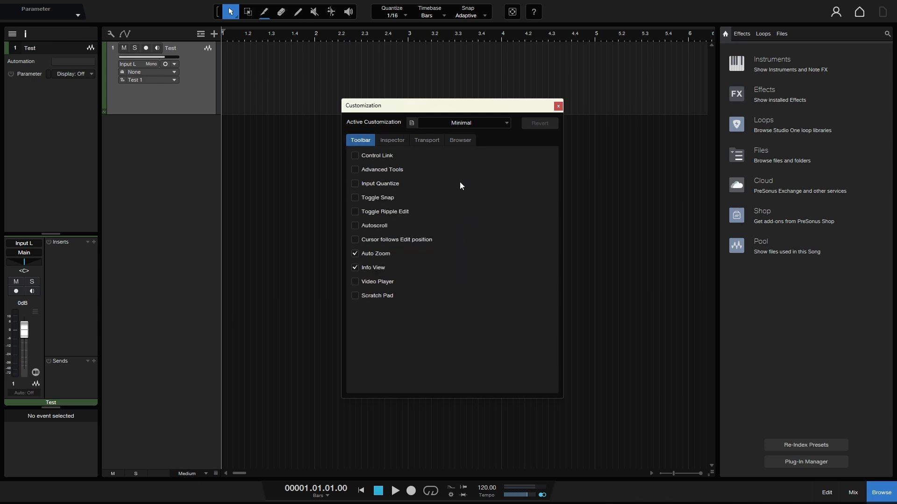
- Switch the active customization to Audio Editing and check the available presets
left_click(503, 125)
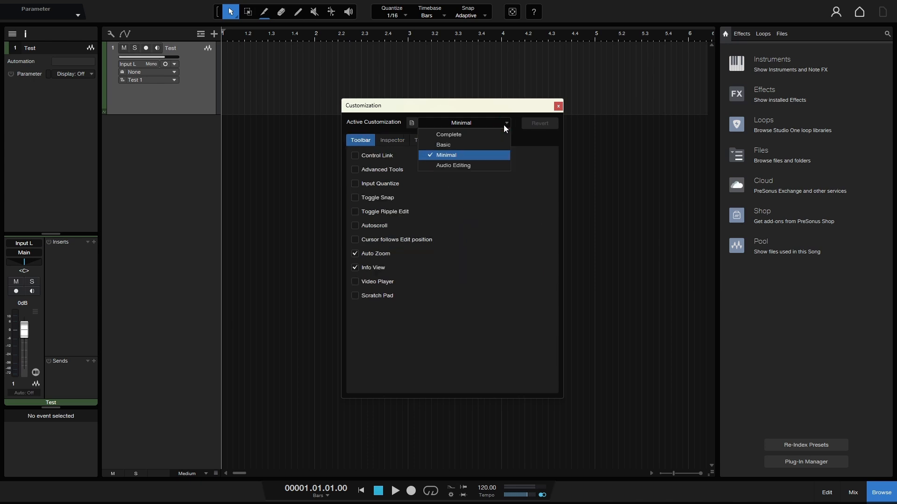
left_click(456, 165)
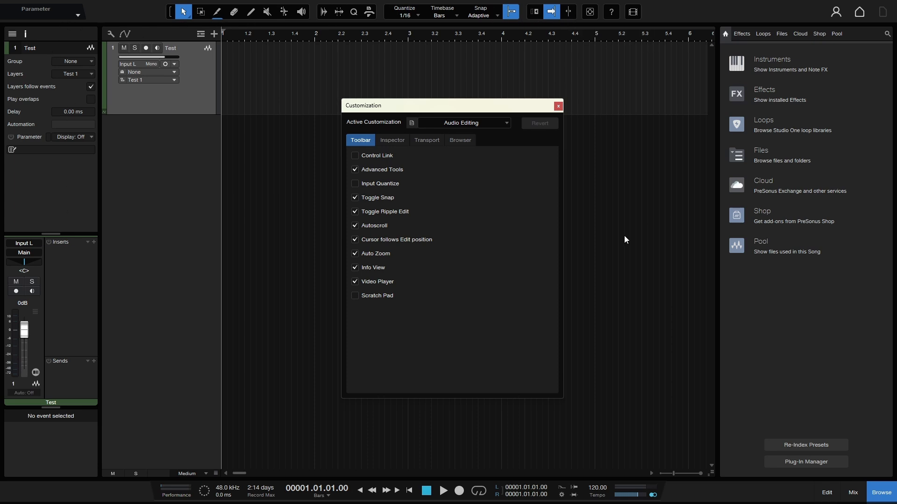
left_click(509, 122)
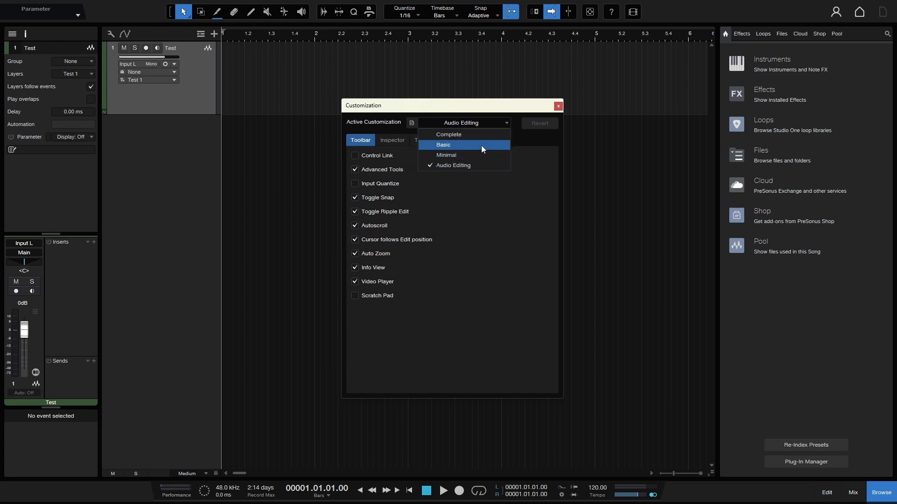
left_click(528, 158)
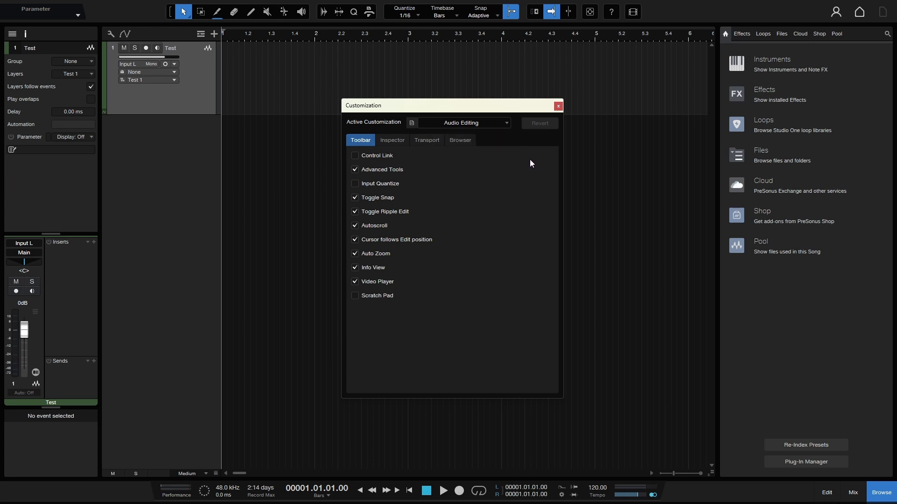
- Apply the Complete customization and hide Control Link, Autoscroll and Auto Zoom from the toolbar
left_click(507, 123)
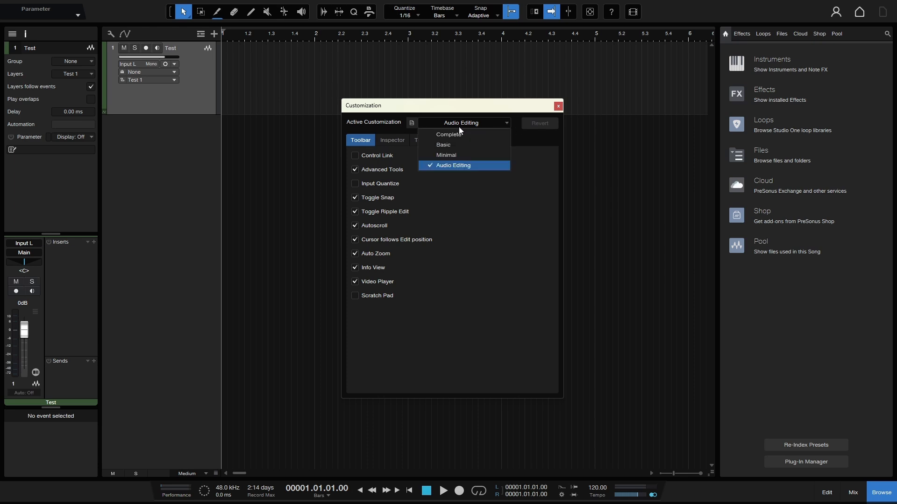
left_click(447, 135)
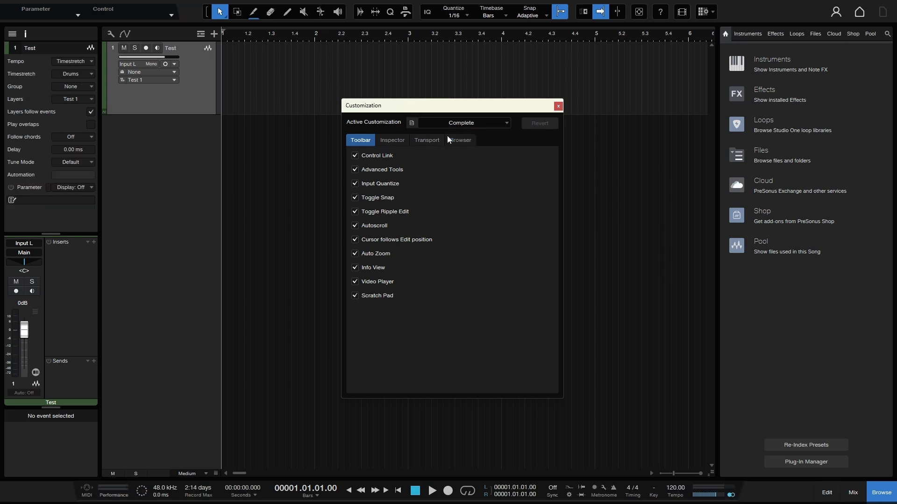
left_click(353, 155)
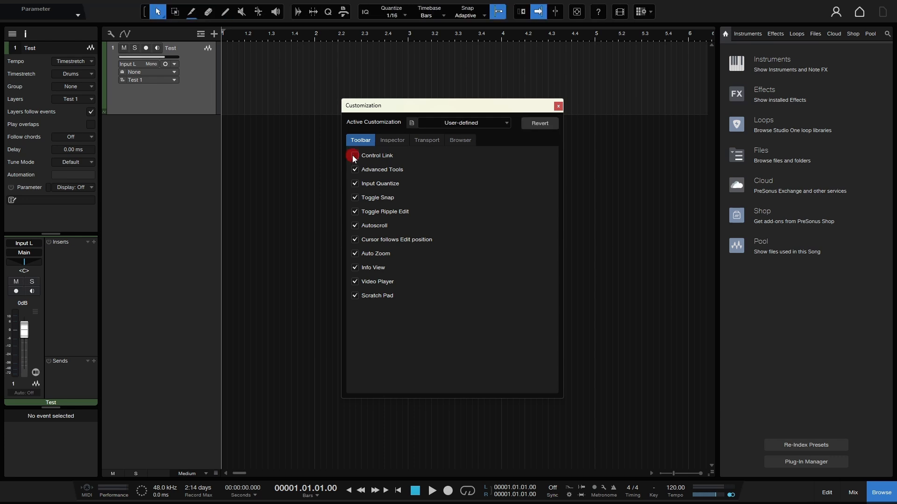
left_click(352, 226)
left_click(354, 254)
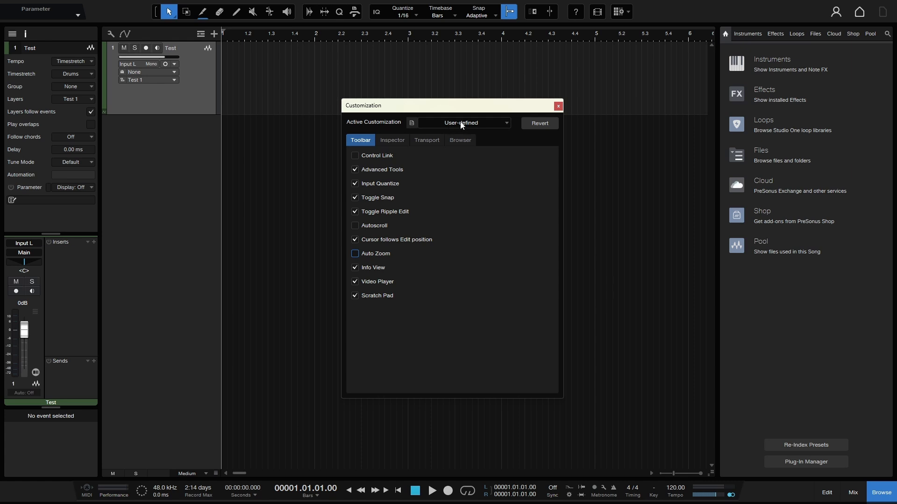
- Hide Play overlaps, Transpose / Velocity, Retrospective Recording, Routing, Follow Chords, Delay and the audio event Tune option from the Inspector
left_click(391, 141)
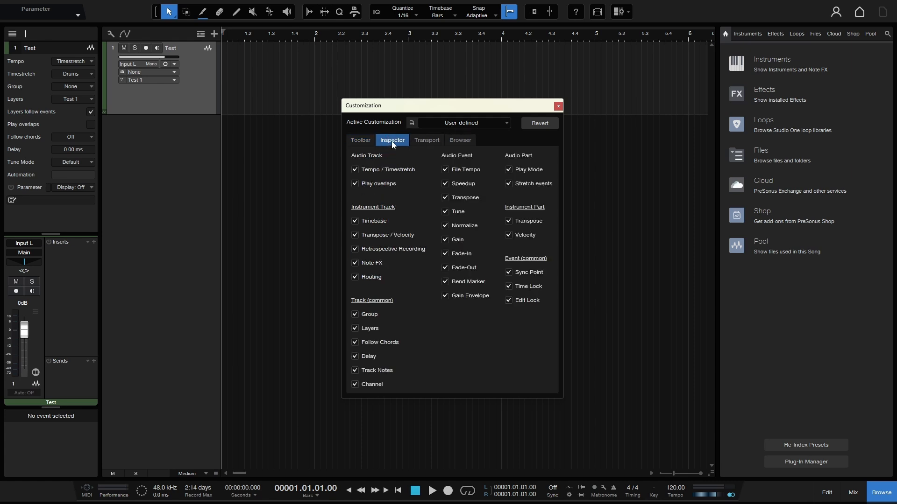
left_click(354, 184)
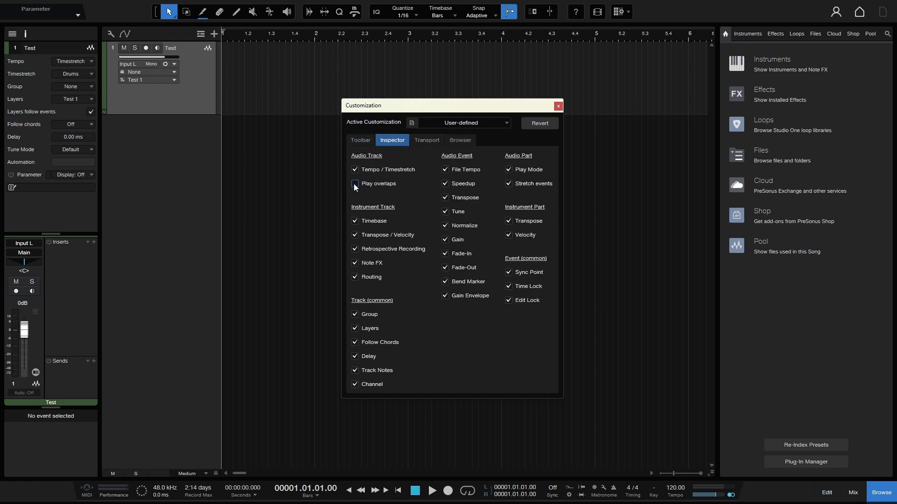
left_click(355, 249)
left_click(354, 278)
left_click(355, 343)
left_click(354, 357)
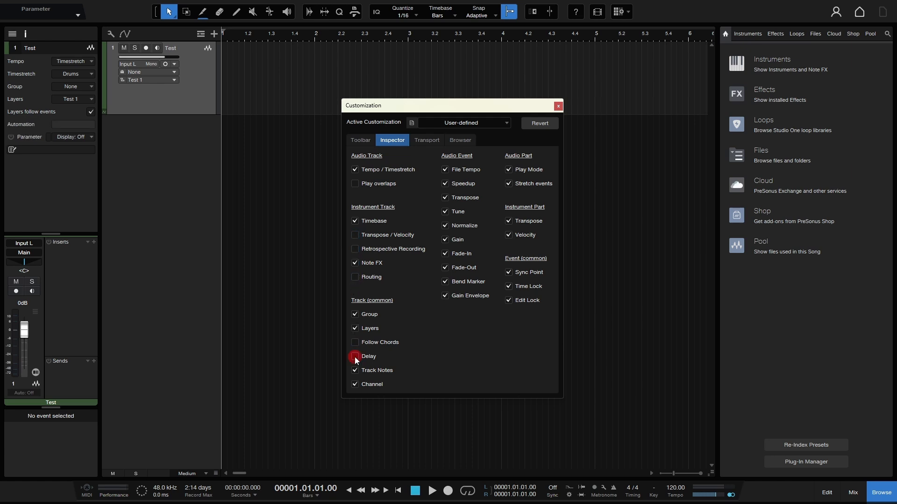
left_click(445, 212)
- Hide Cache Activity, Record Time, Secondary Transport Controls and Metronome from the Transport
left_click(430, 141)
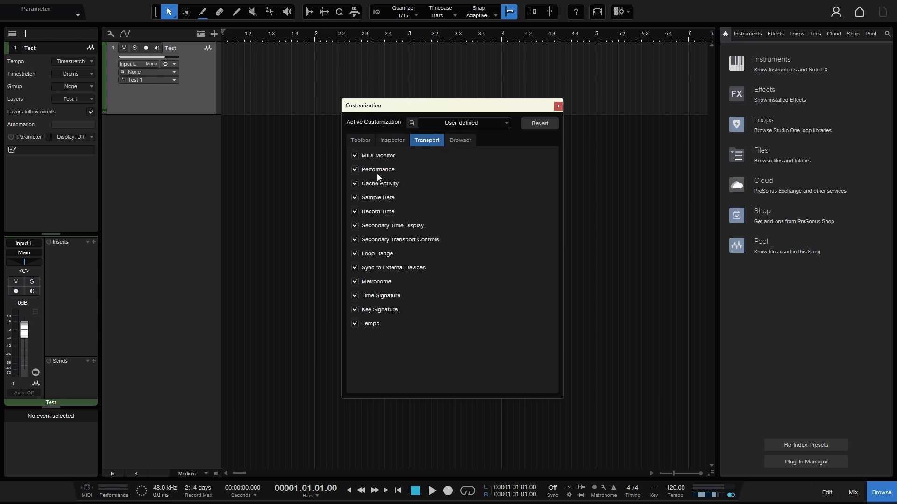
left_click(355, 184)
left_click(355, 211)
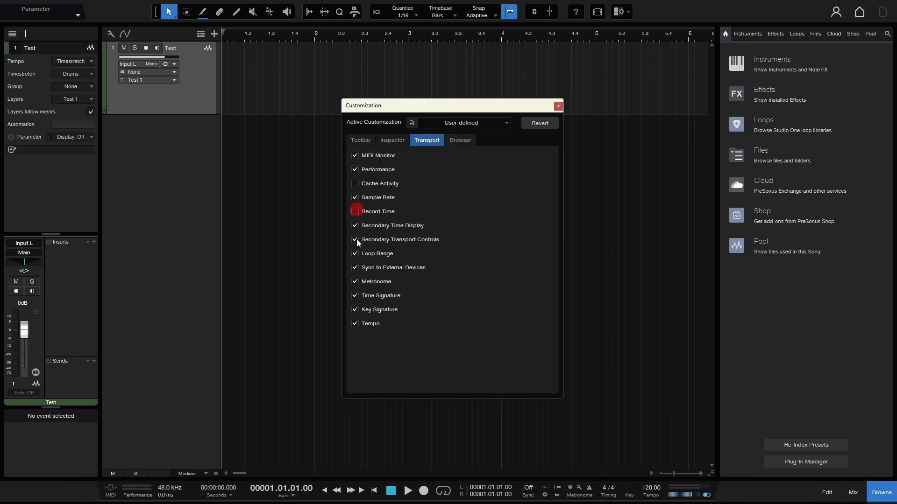
left_click(355, 240)
left_click(355, 281)
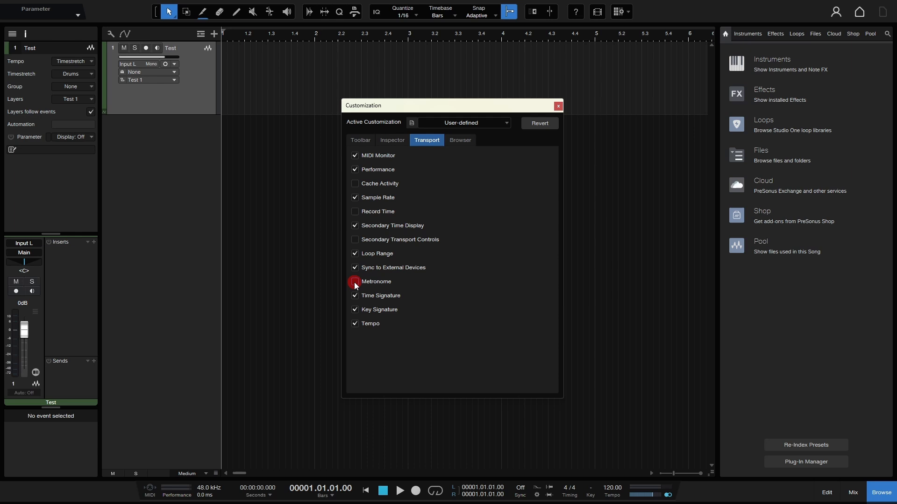
- Hide the Pool, Files and Effects tabs from the Browser
left_click(460, 140)
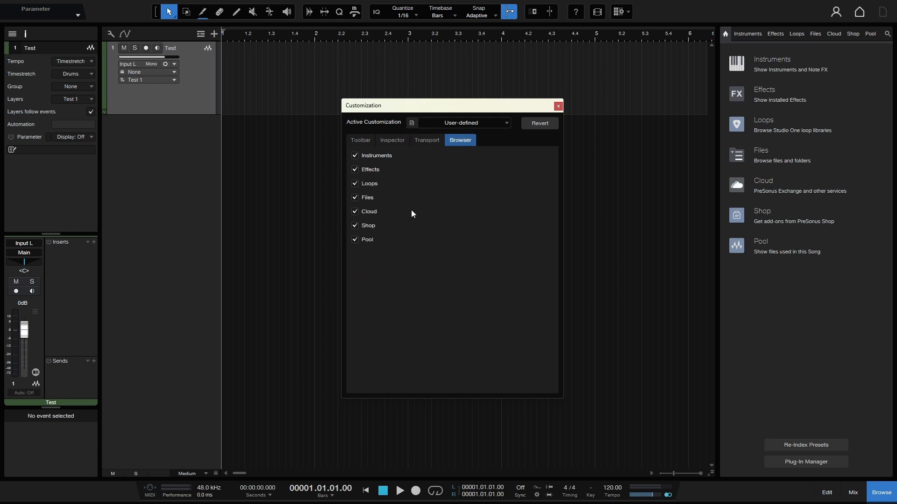
left_click(355, 240)
left_click(355, 198)
left_click(356, 169)
- Store the current customization as a new preset named Tutorial 1
left_click(411, 124)
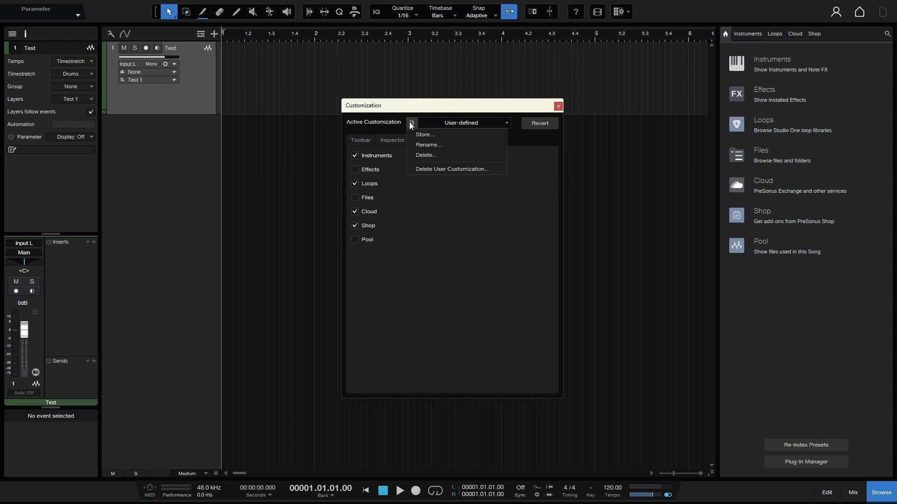
left_click(436, 135)
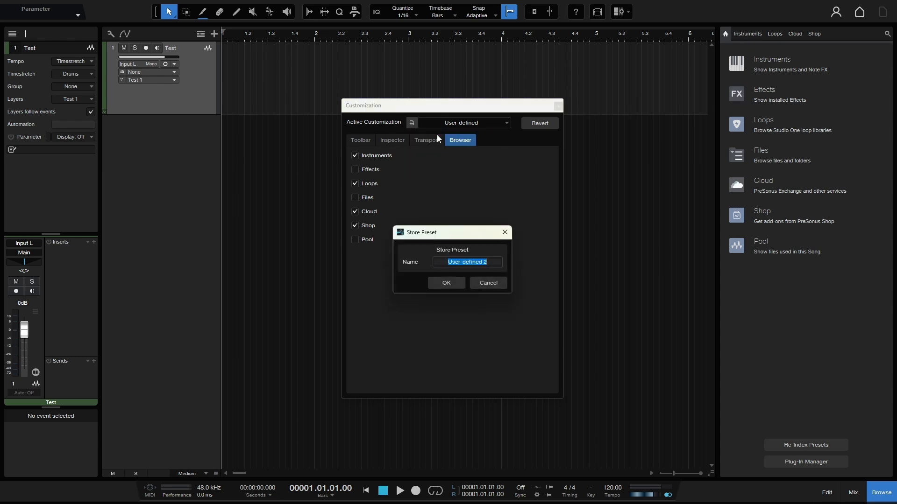
type("Tutorial 1")
key("Return")
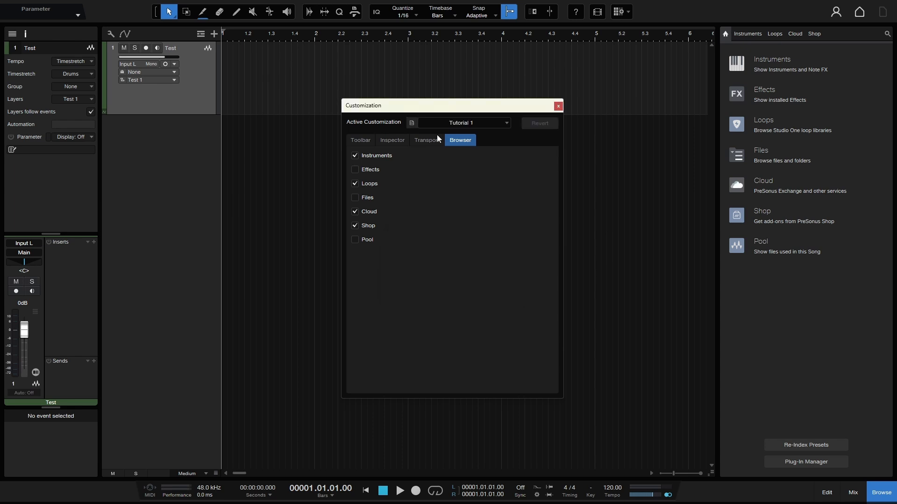
- Switch the active customization to Complete and back to Tutorial 1 to compare the two interfaces
left_click(506, 125)
left_click(478, 137)
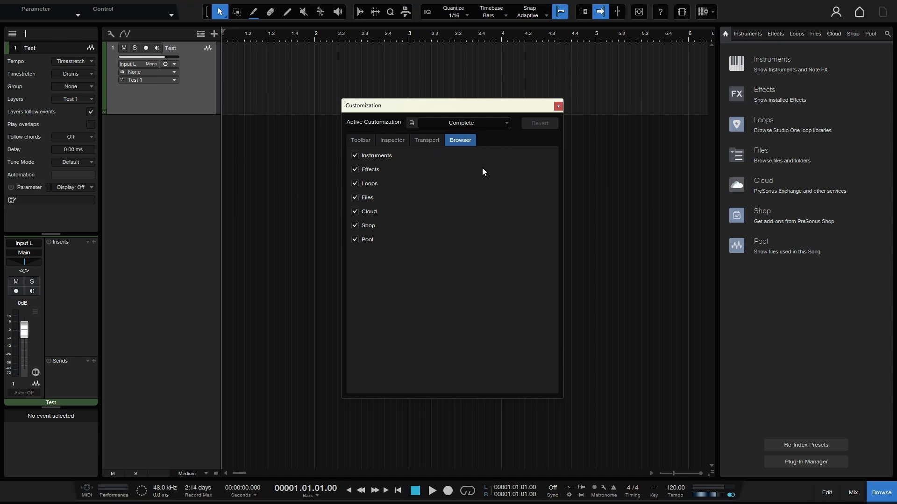
left_click(505, 125)
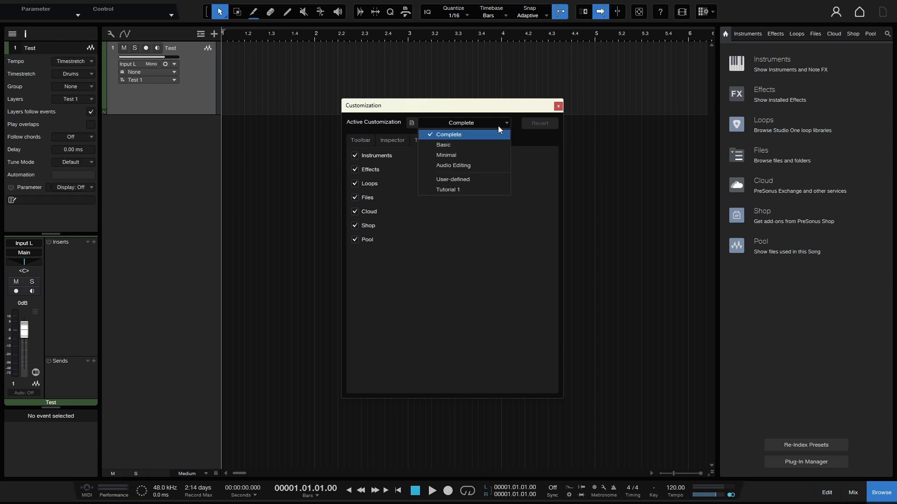
left_click(465, 190)
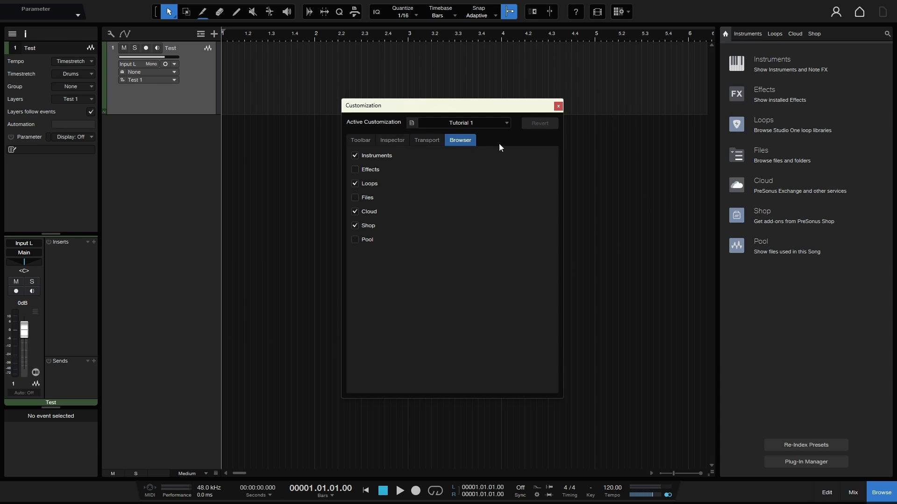
- Make User-defined the active customization and delete that preset
left_click(505, 124)
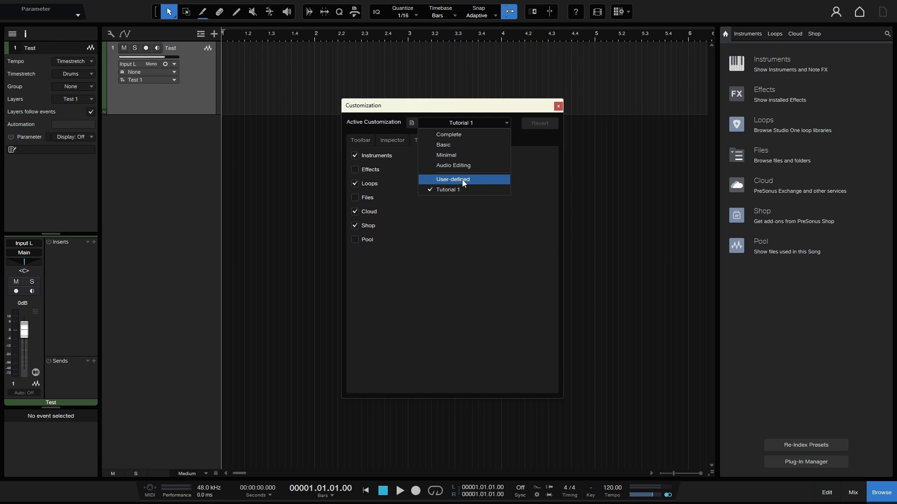
left_click(462, 179)
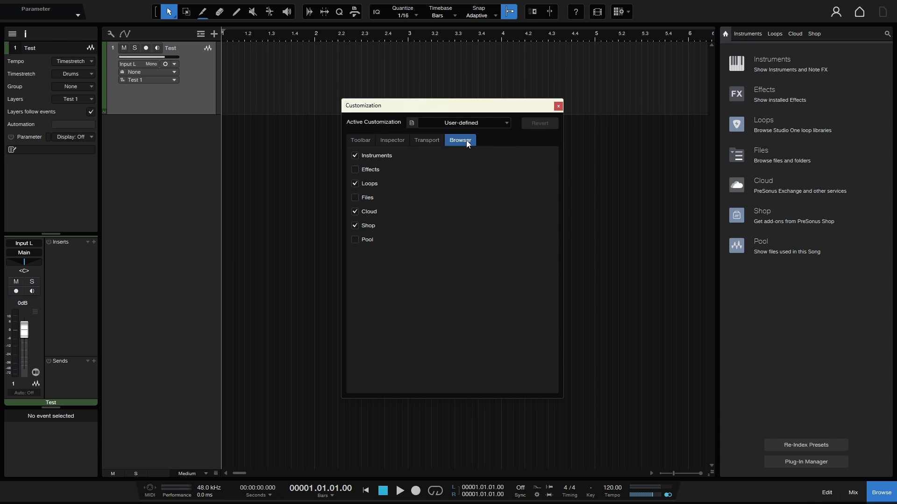
left_click(411, 124)
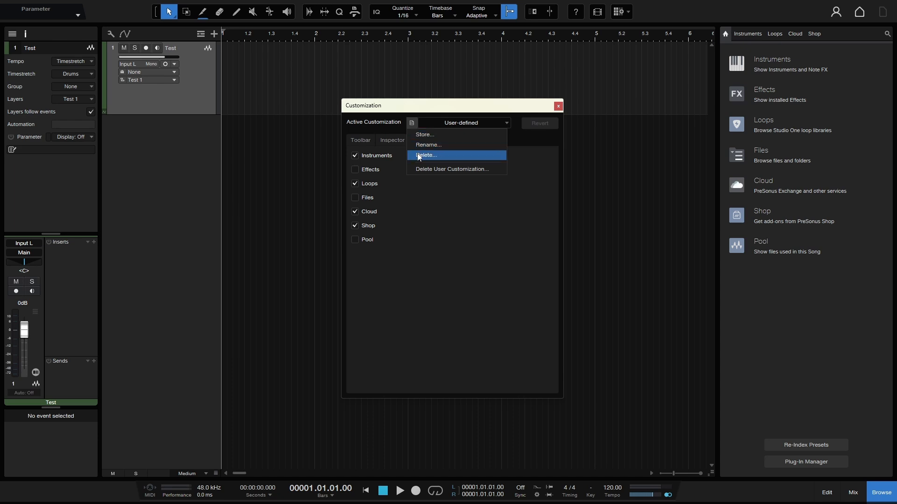
left_click(447, 155)
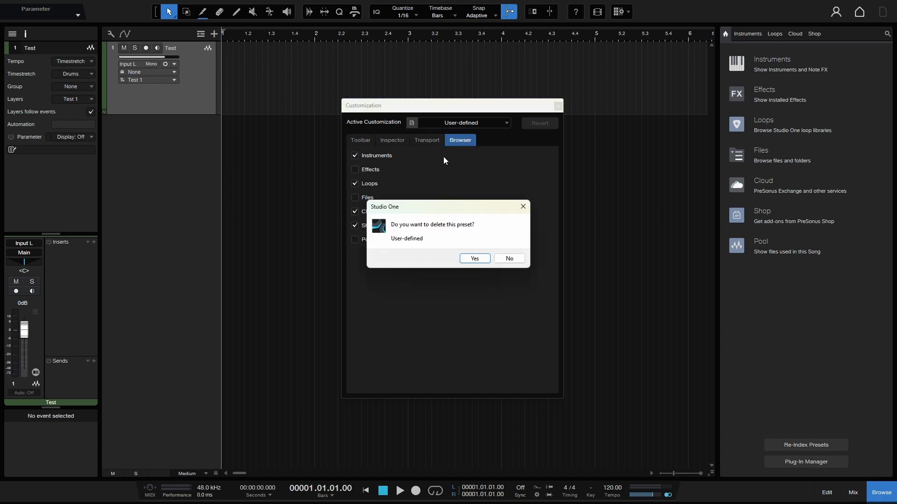
left_click(475, 259)
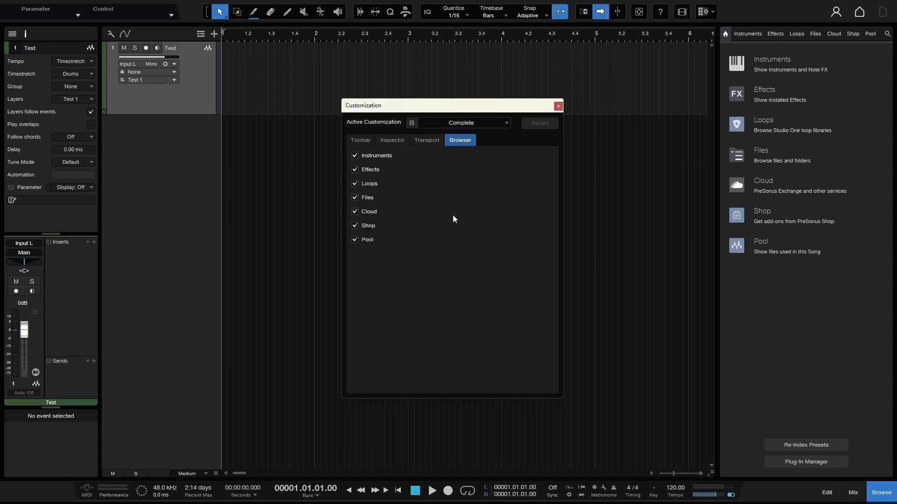
- Reapply the Tutorial 1 customization, review its Transport, Inspector and Toolbar options, and close the Customization window
left_click(502, 123)
left_click(446, 181)
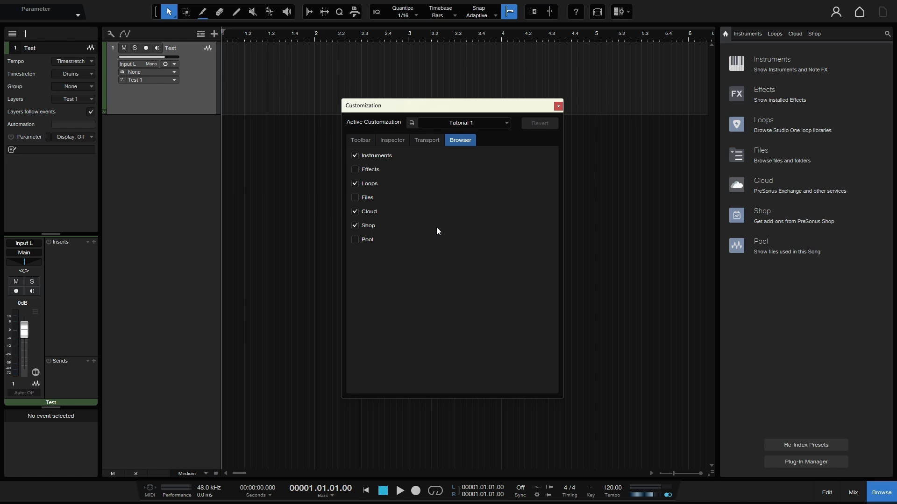
left_click(429, 140)
left_click(393, 143)
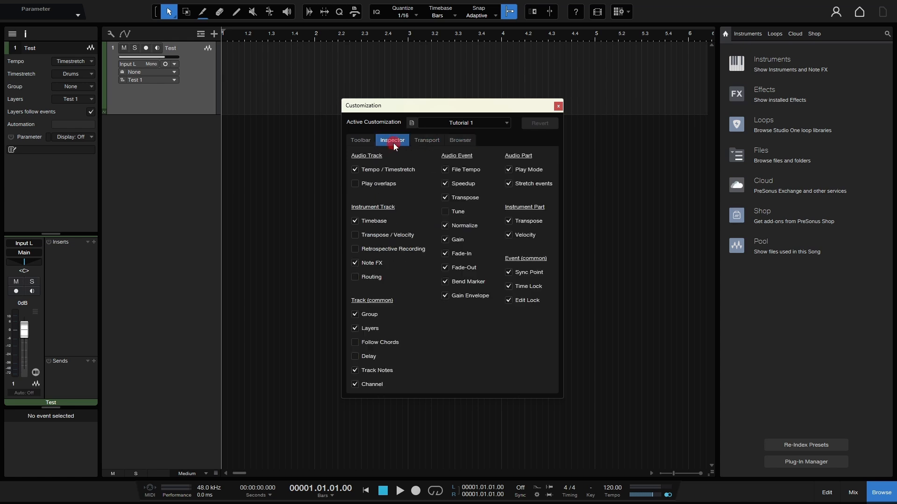
left_click(357, 142)
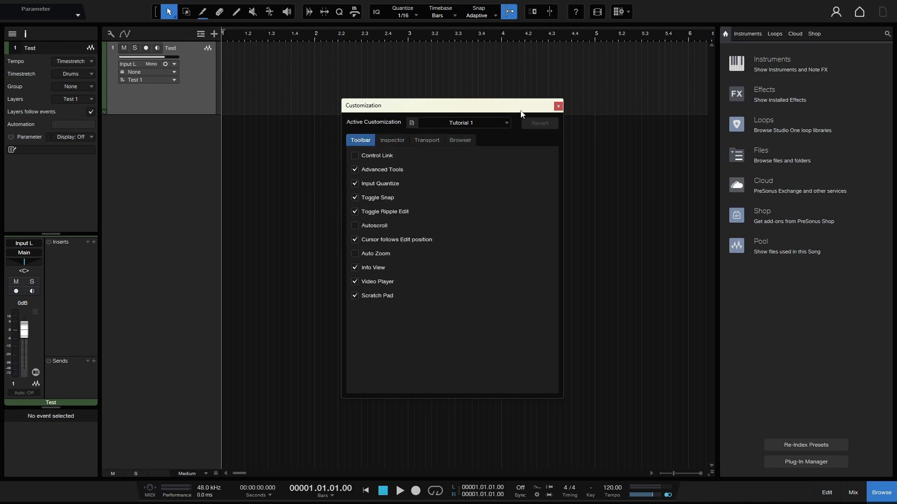
left_click(558, 107)
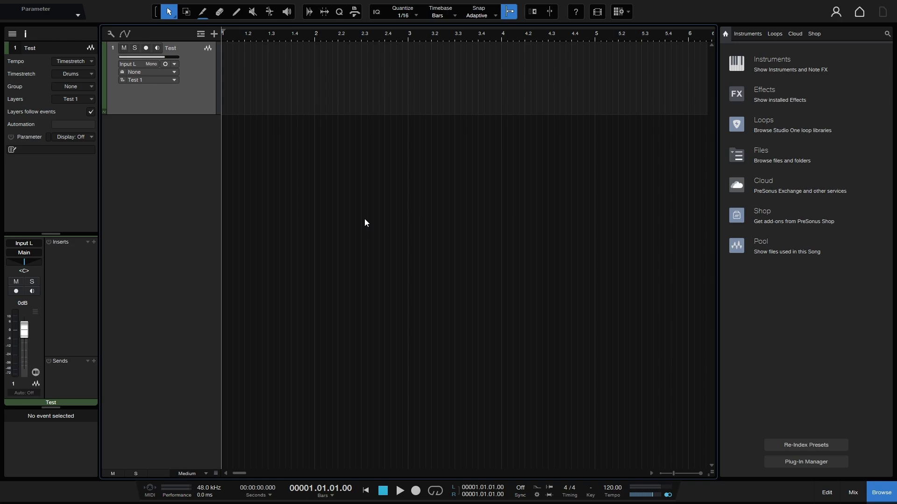
- Check which customizations can be applied to a new song from the Start page, and leave without creating the song
left_click(859, 12)
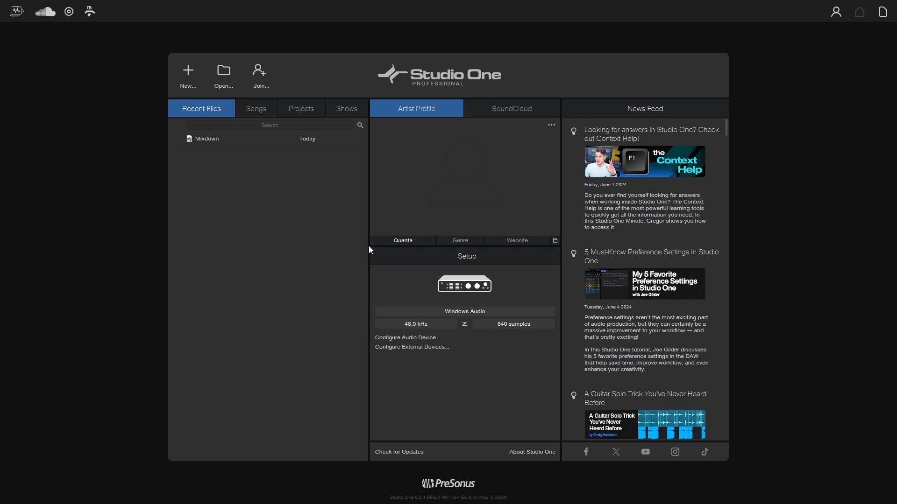
left_click(188, 76)
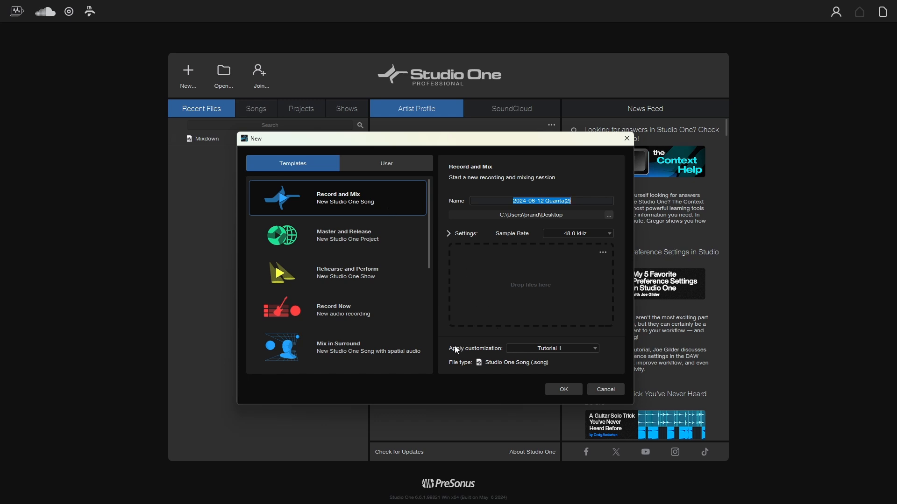
left_click(594, 350)
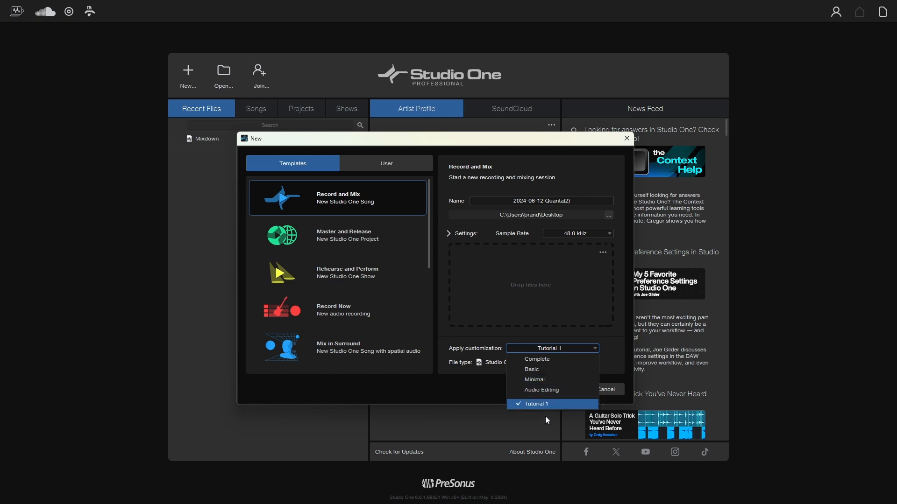
left_click(618, 352)
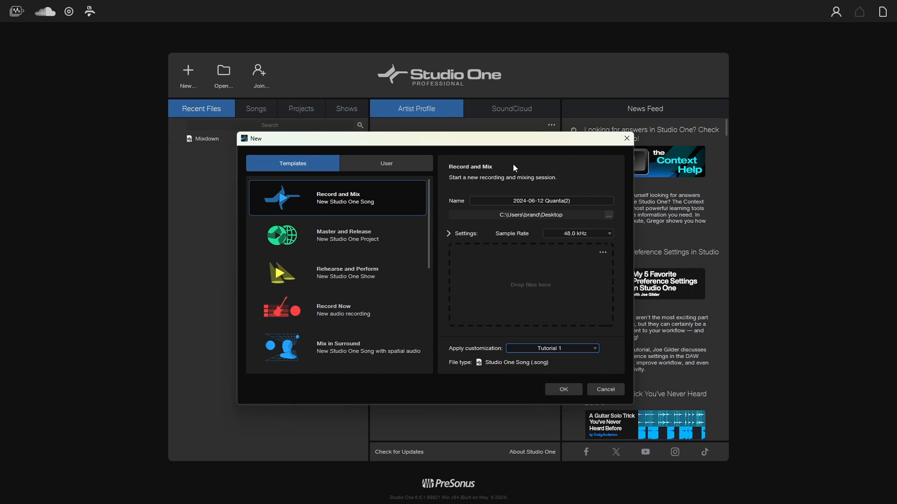
left_click(606, 390)
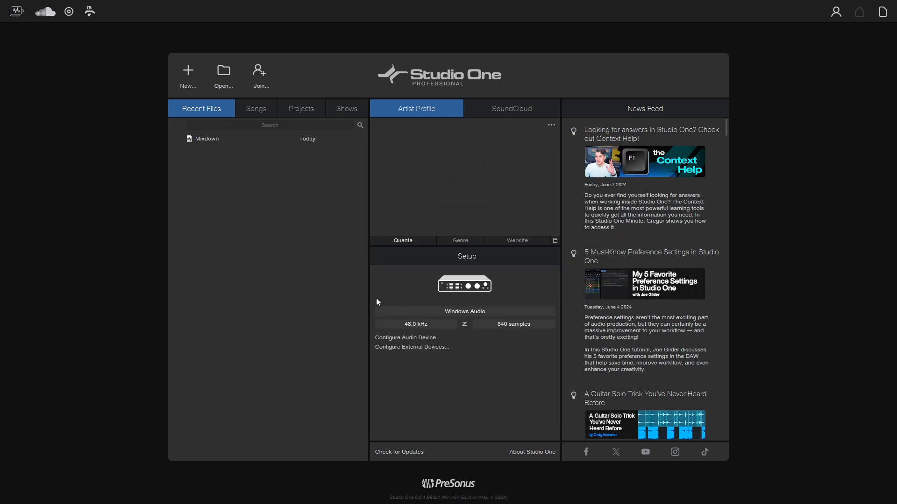